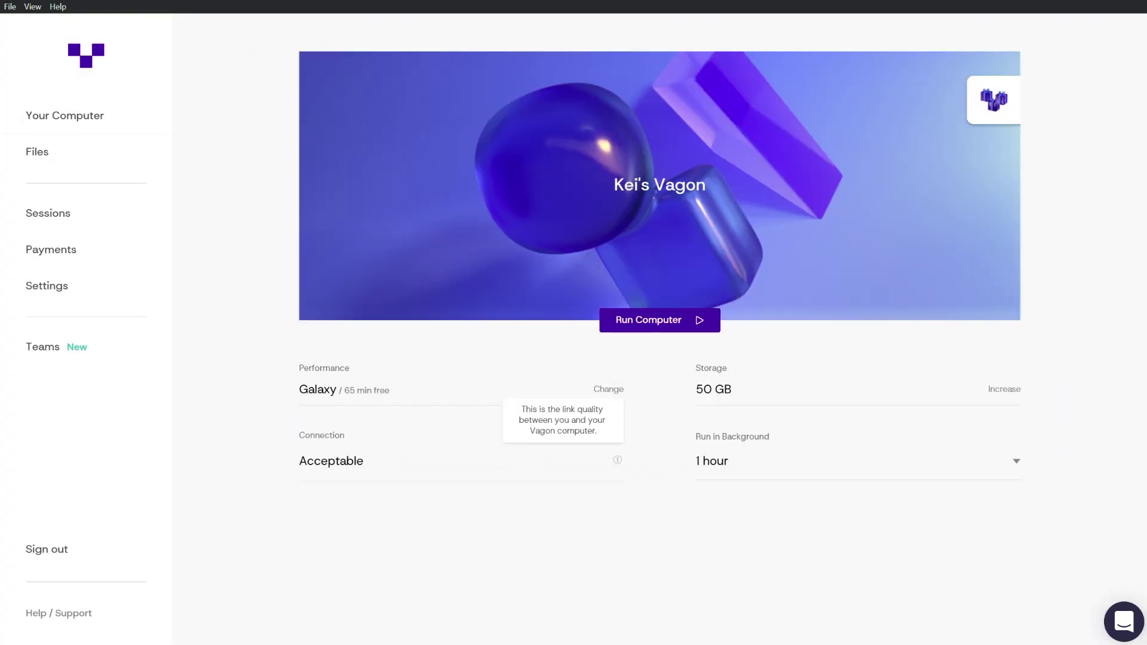
- Open the Files page and scroll down through it
{"action": "left_click", "coordinate": [37, 151]}
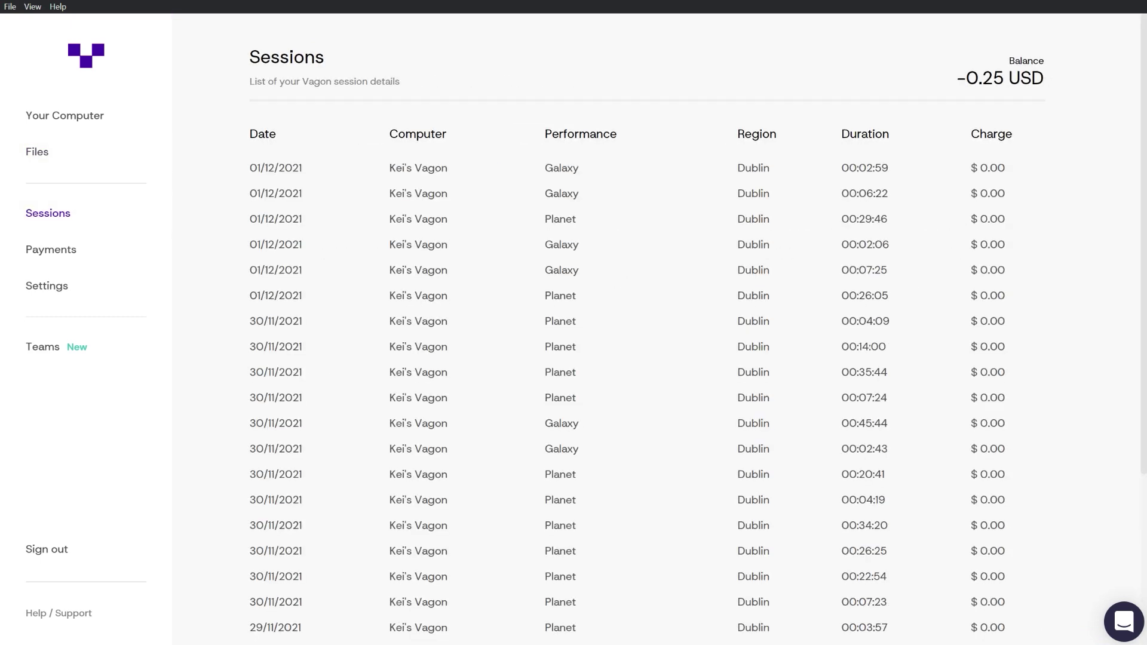
{"action": "scroll", "coordinate": [657, 328], "scroll_direction": "down", "scroll_amount": 3}
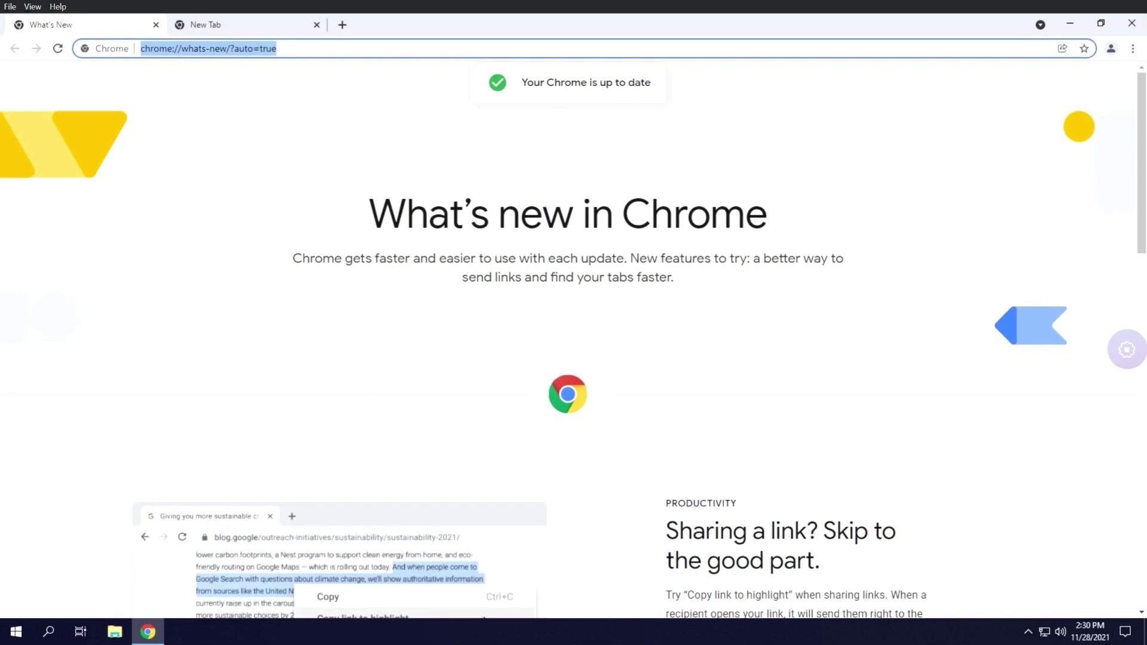
- Filter the preinstall apps to 3D Modeling and add Houdini to the selection
{"action": "type", "text": "bl"}
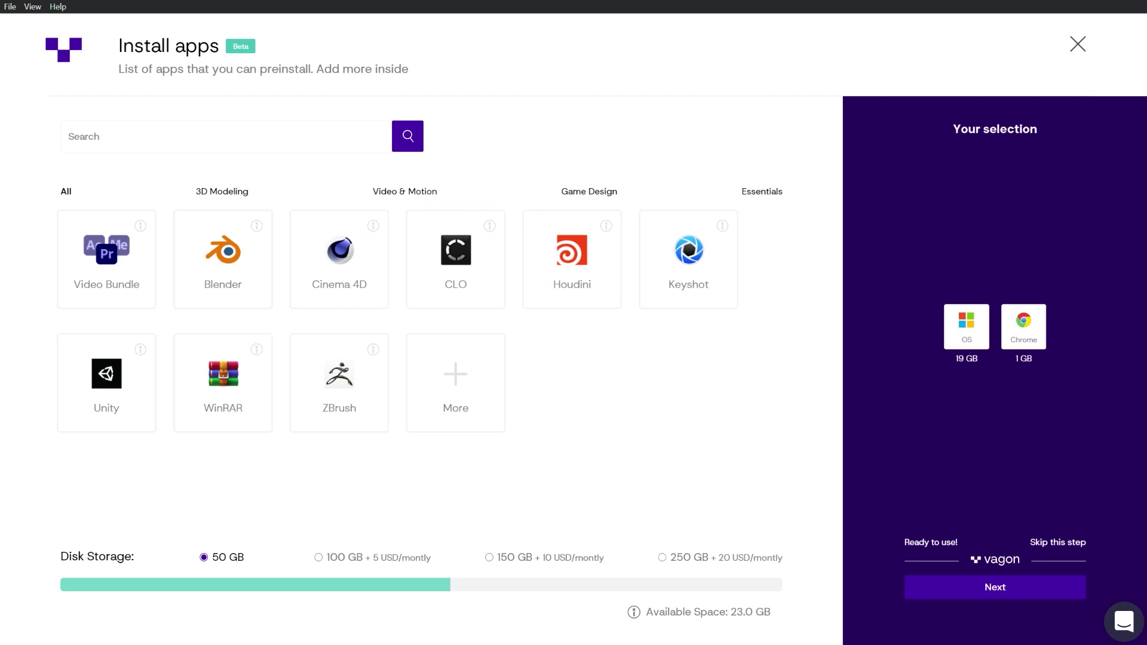
{"action": "left_click", "coordinate": [222, 191]}
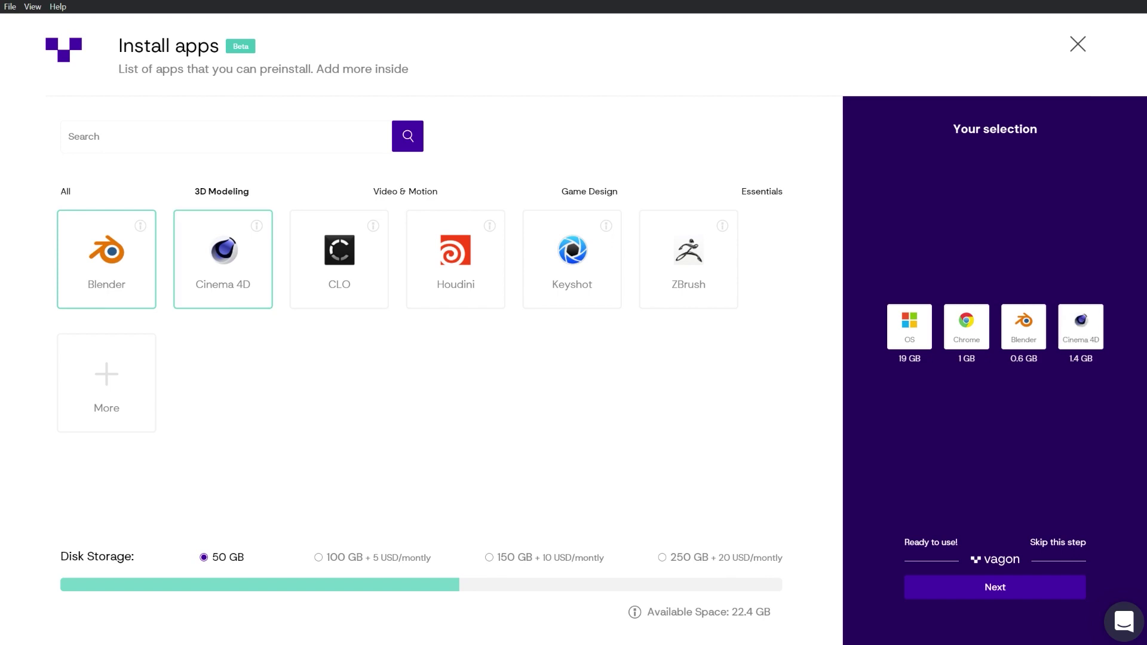
{"action": "left_click", "coordinate": [455, 259]}
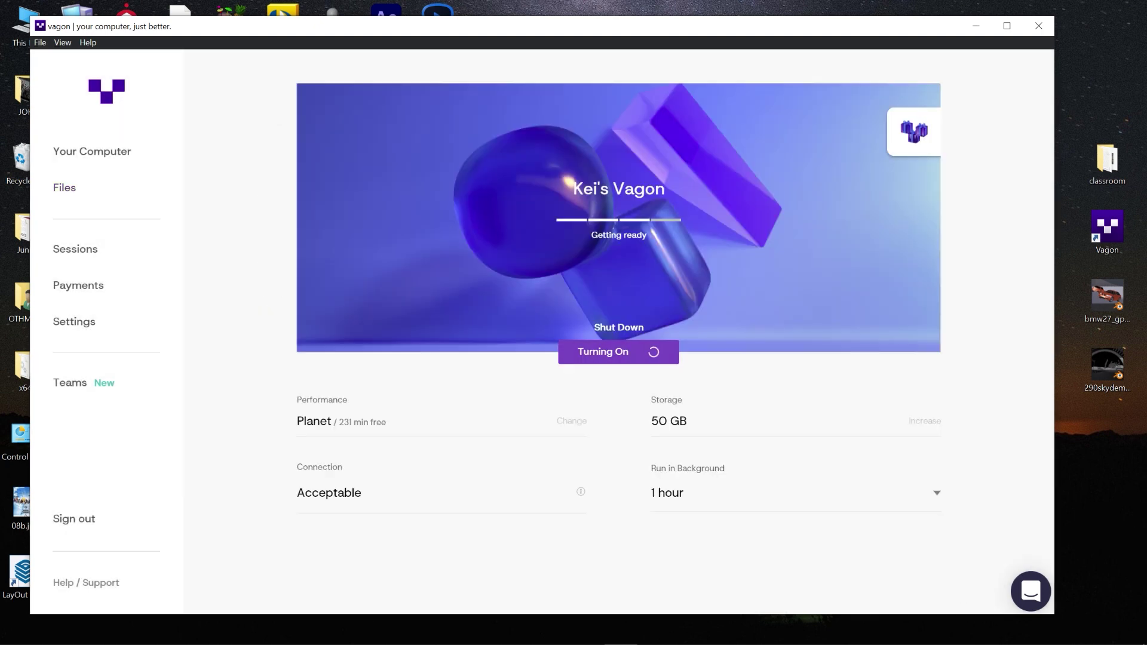
- Connect to the cloud computer and open the Vagon Files folder on the remote desktop
{"action": "left_click", "coordinate": [618, 351]}
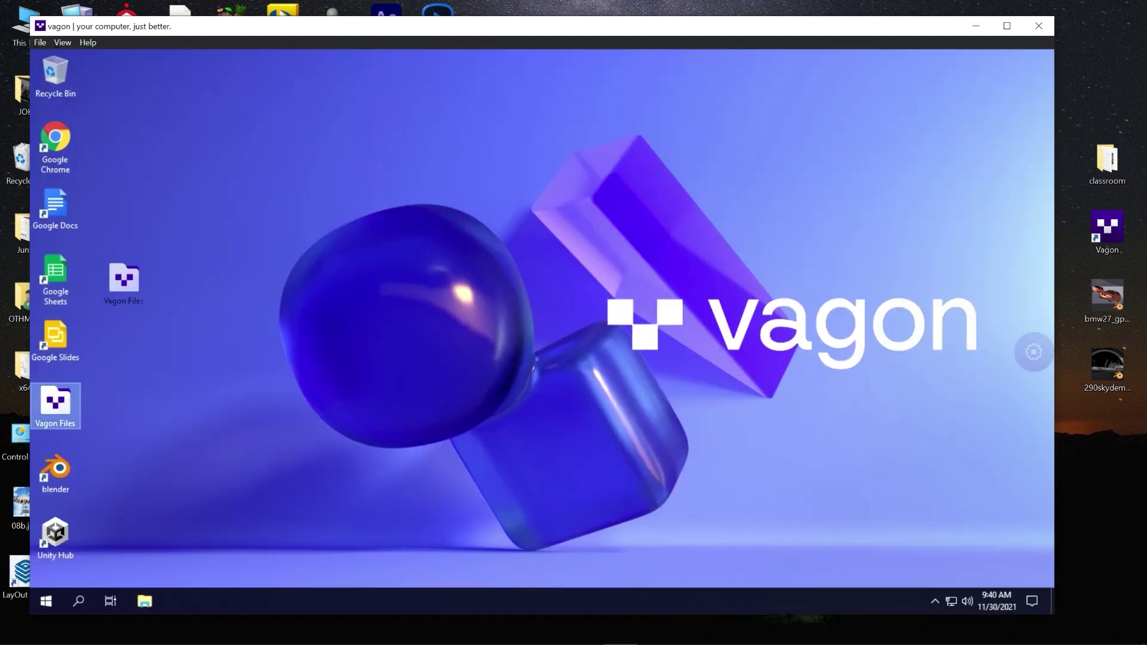
{"action": "left_click_drag", "start_coordinate": [124, 283], "coordinate": [107, 277]}
{"action": "double_click", "coordinate": [107, 275]}
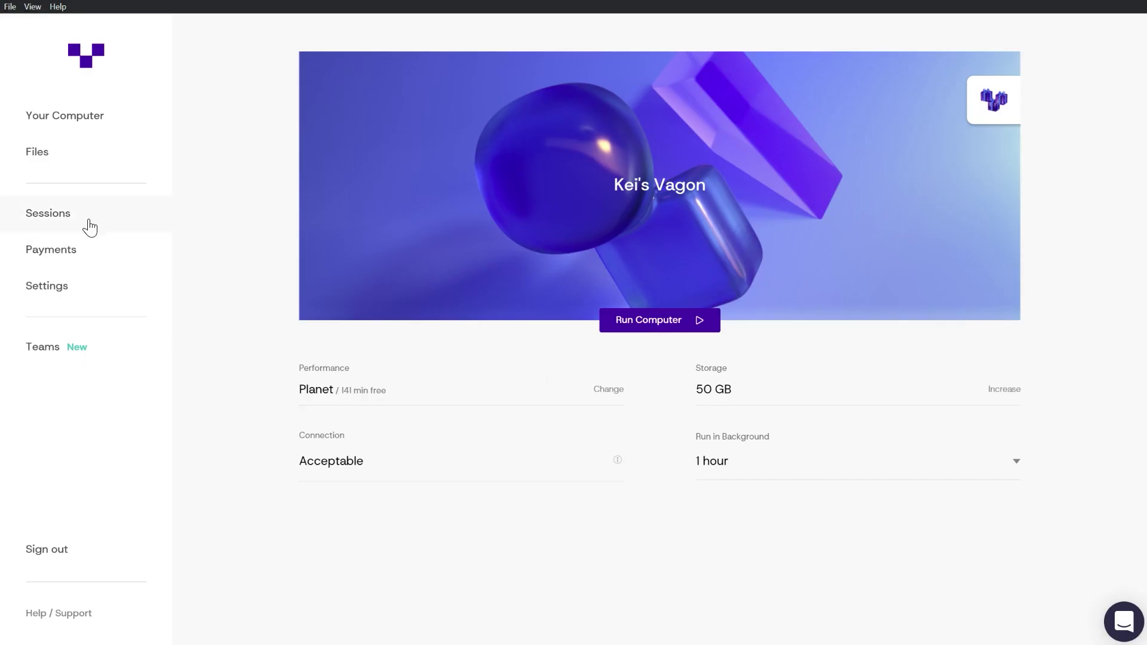
- Open the Teams overview page and scroll through its sections
{"action": "left_click", "coordinate": [60, 349]}
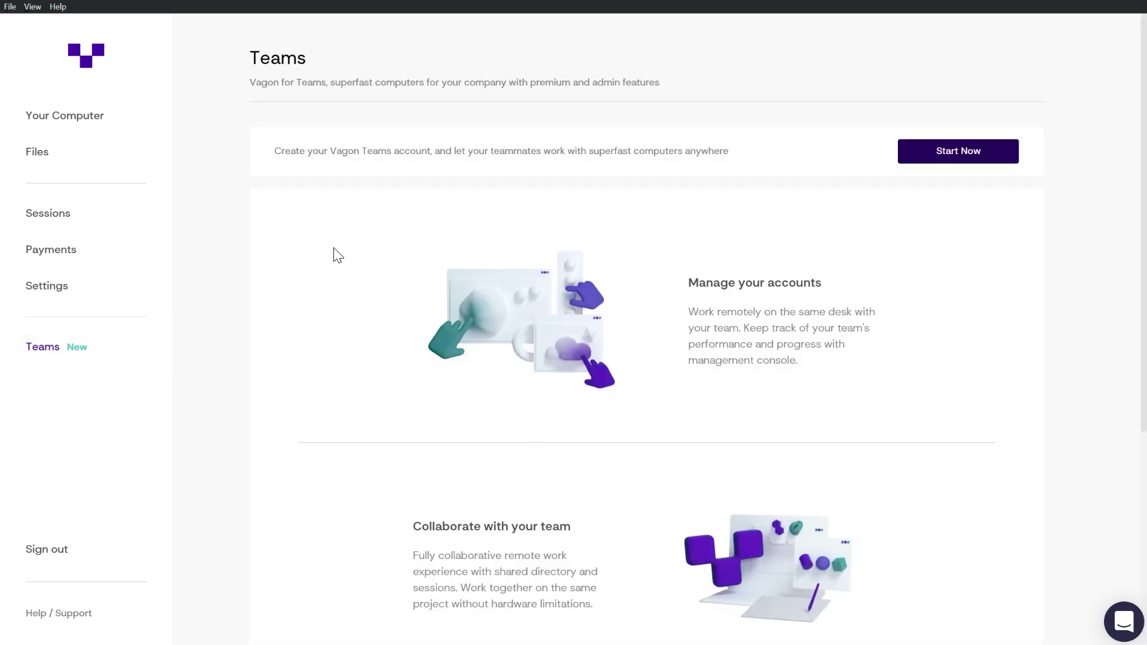
{"action": "scroll", "coordinate": [1035, 265], "scroll_direction": "down", "scroll_amount": 1}
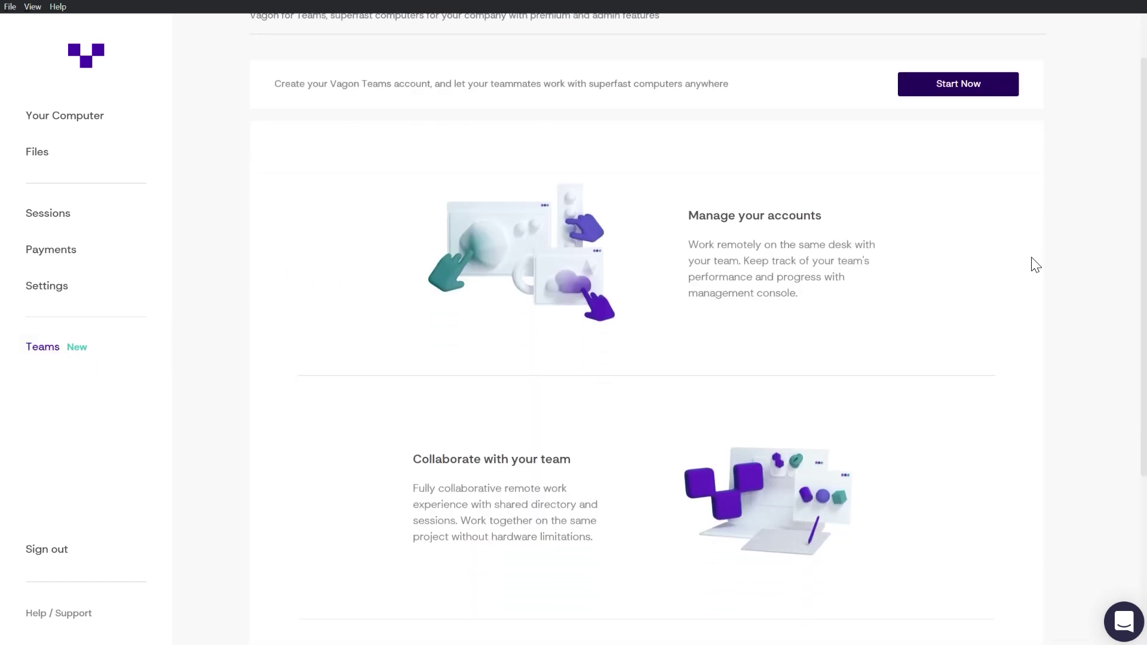
{"action": "scroll", "coordinate": [1035, 265], "scroll_direction": "down", "scroll_amount": 4}
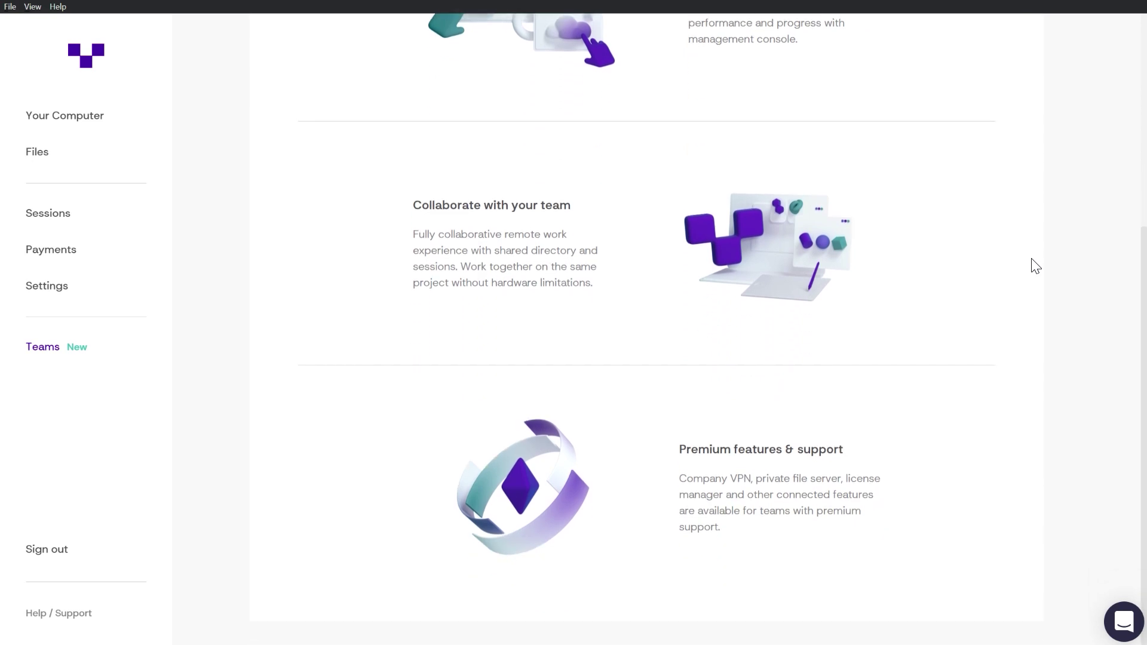
{"action": "scroll", "coordinate": [1035, 265], "scroll_direction": "up", "scroll_amount": 4}
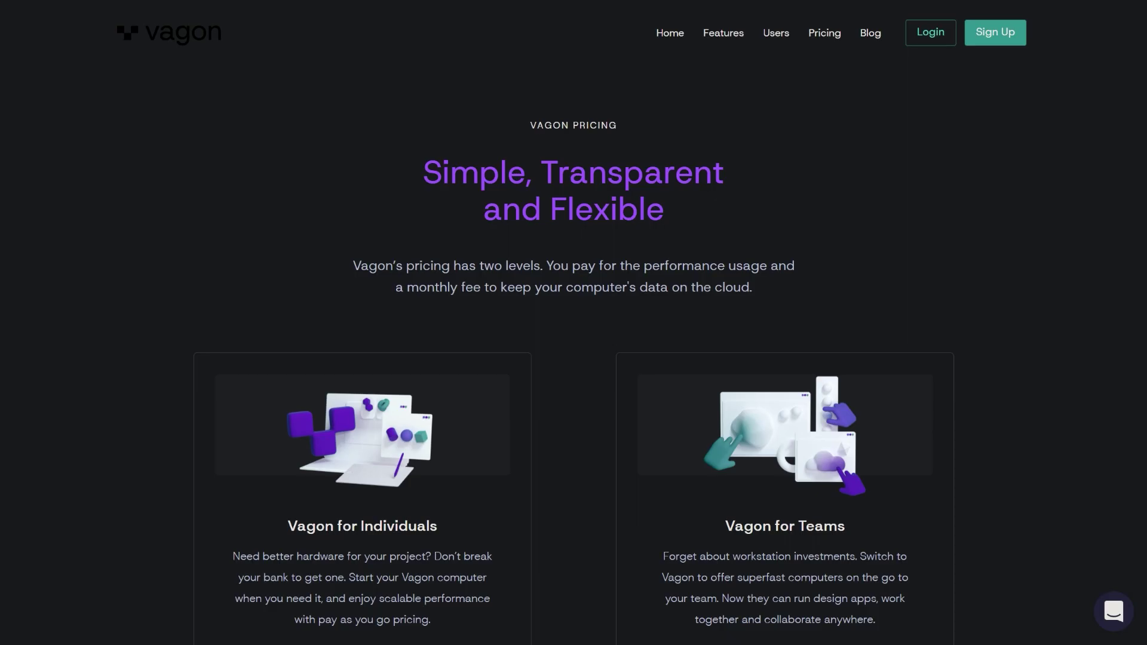
- Scroll the pricing page down to the Performance and Storage sections
{"action": "scroll", "coordinate": [574, 322], "scroll_direction": "down", "scroll_amount": 2}
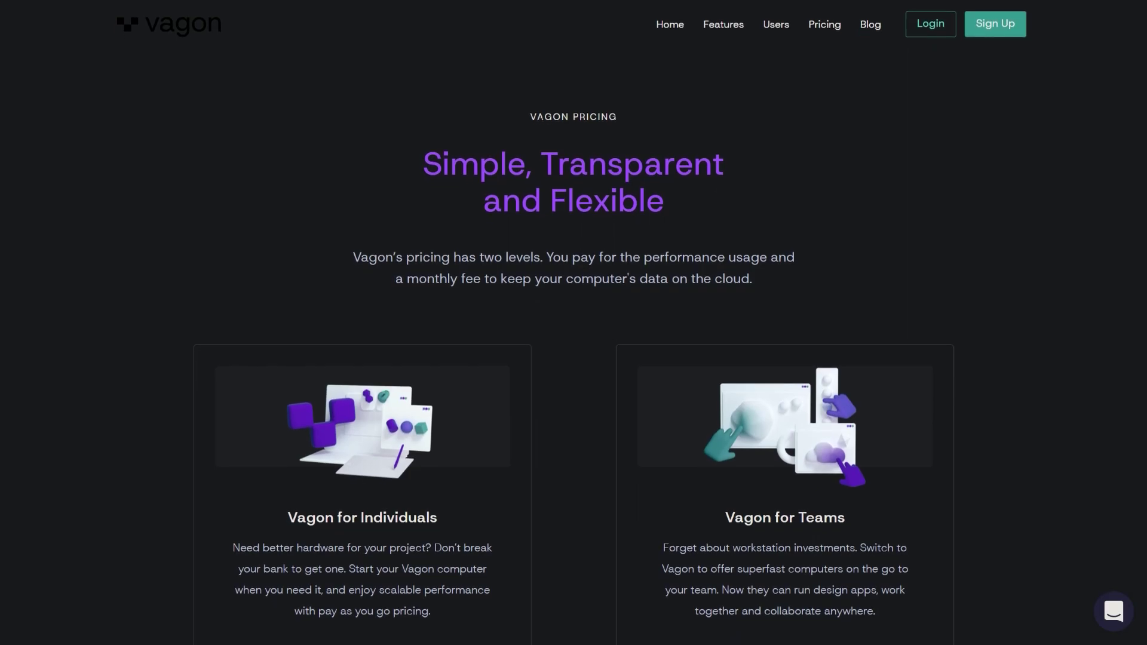
{"action": "scroll", "coordinate": [574, 323], "scroll_direction": "down", "scroll_amount": 2}
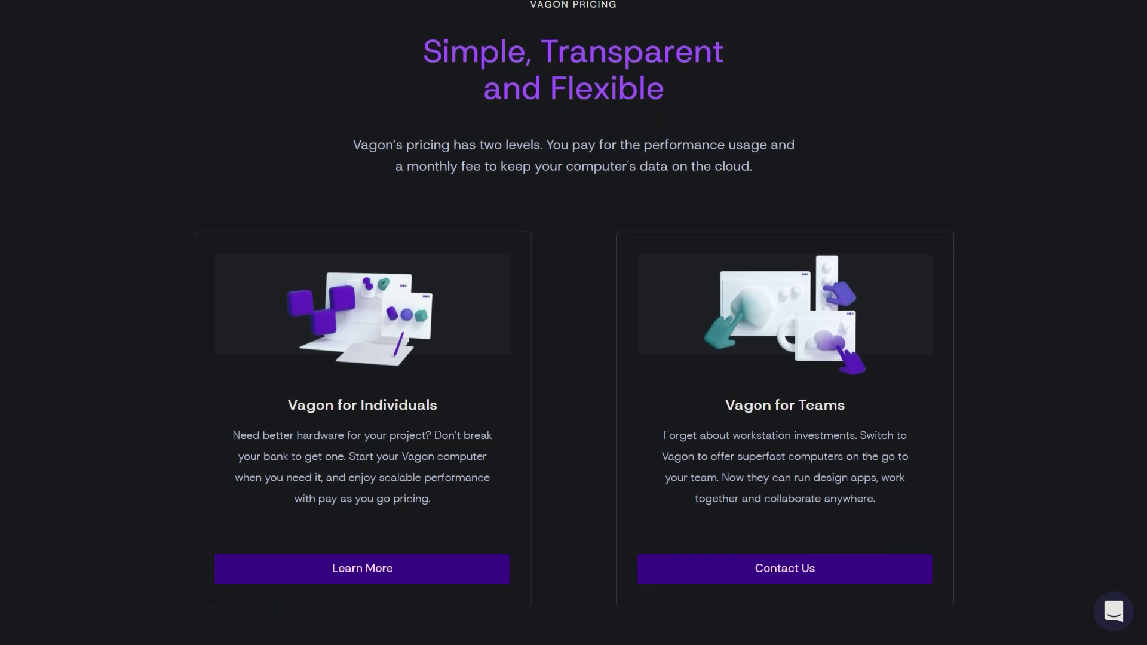
{"action": "scroll", "coordinate": [573, 322], "scroll_direction": "down", "scroll_amount": 2}
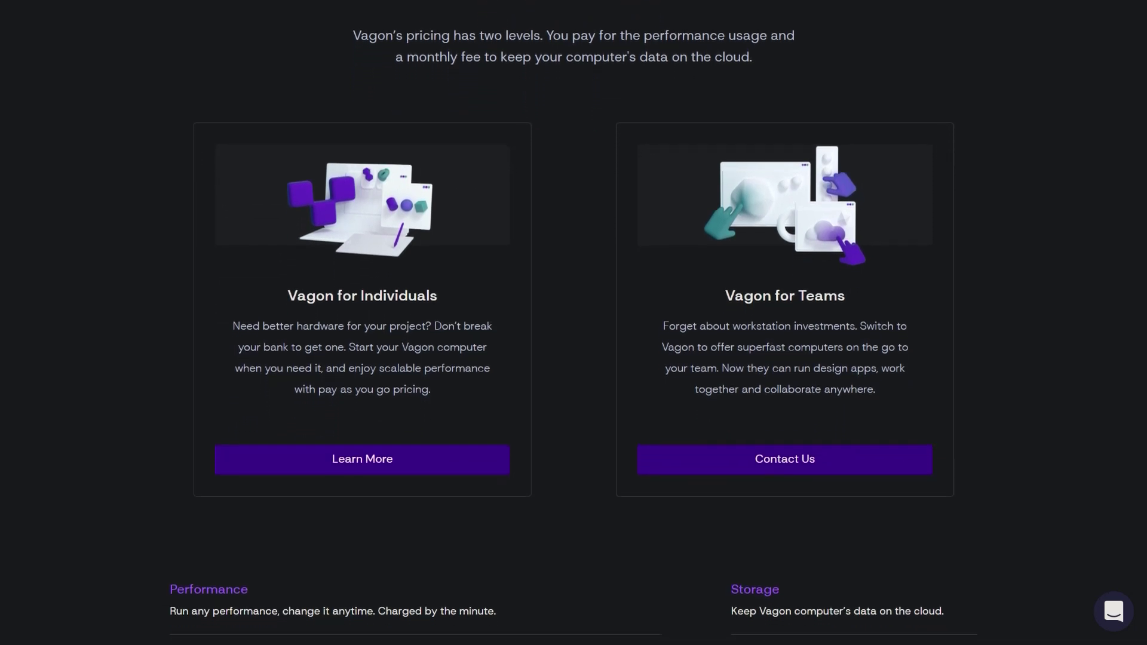
{"action": "scroll", "coordinate": [574, 322], "scroll_direction": "down", "scroll_amount": 2}
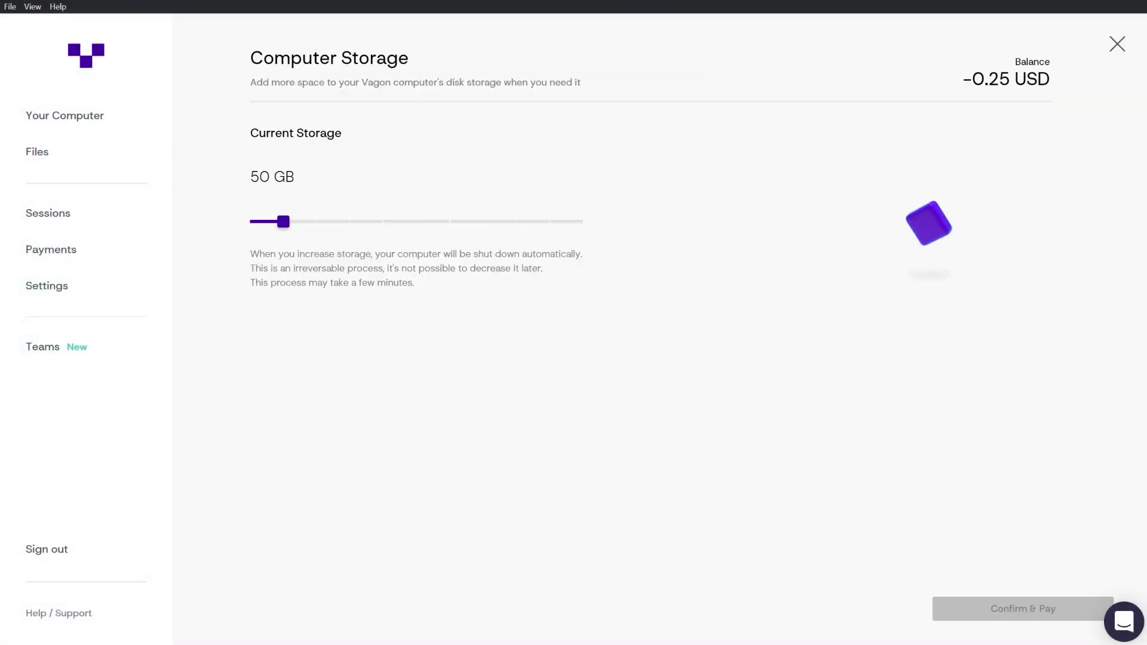
- Set the storage slider to 150 GB and switch the sign-up form to Individual
{"action": "left_click", "coordinate": [316, 222]}
{"action": "key", "text": "Right"}
{"action": "key", "text": "Right"}
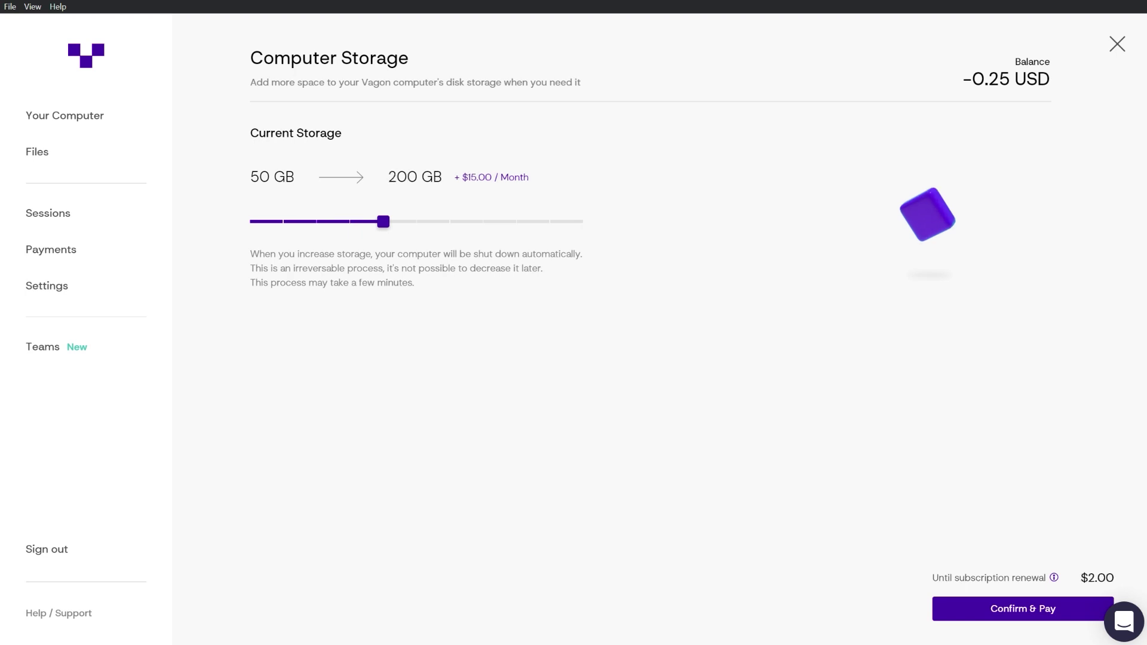
{"action": "key", "text": "Right"}
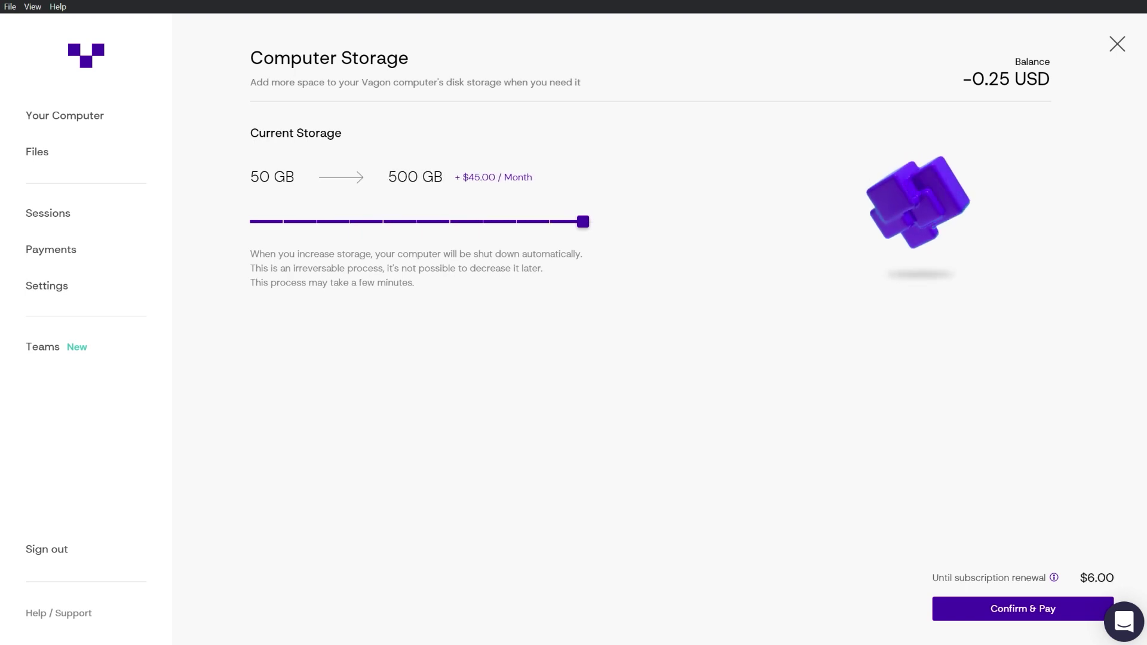
{"action": "key", "text": "Left"}
{"action": "key", "text": "Left"}
{"action": "key", "text": "Left"}
{"action": "key", "text": "Left"}
{"action": "key", "text": "Left"}
{"action": "key", "text": "Left"}
{"action": "key", "text": "Left"}
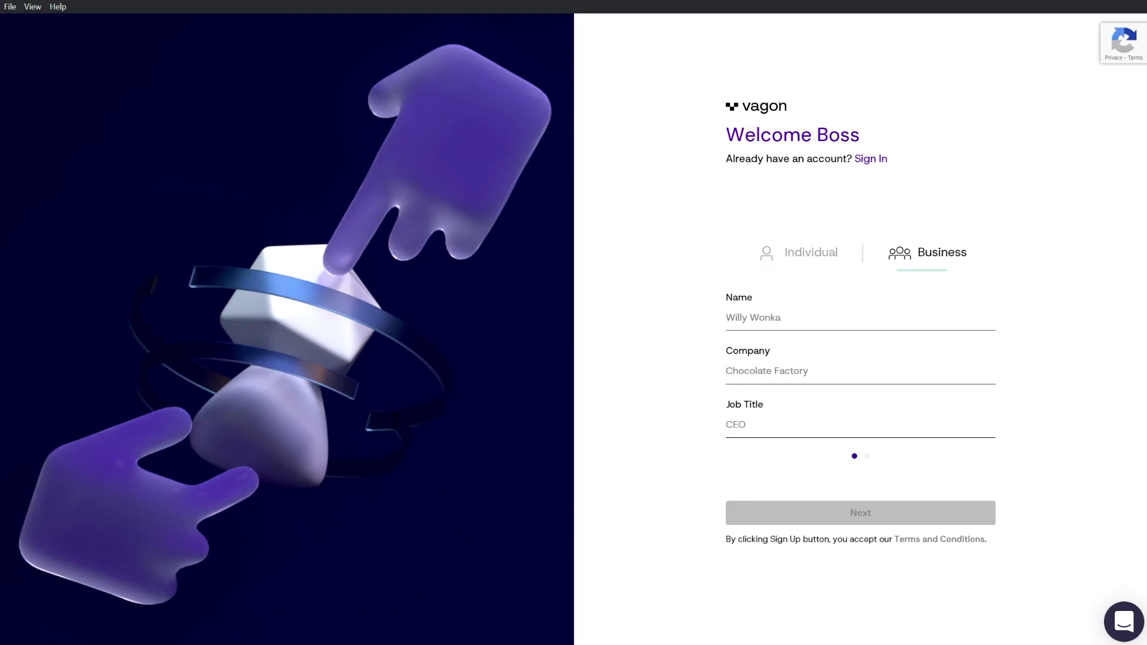
{"action": "left_click", "coordinate": [803, 252]}
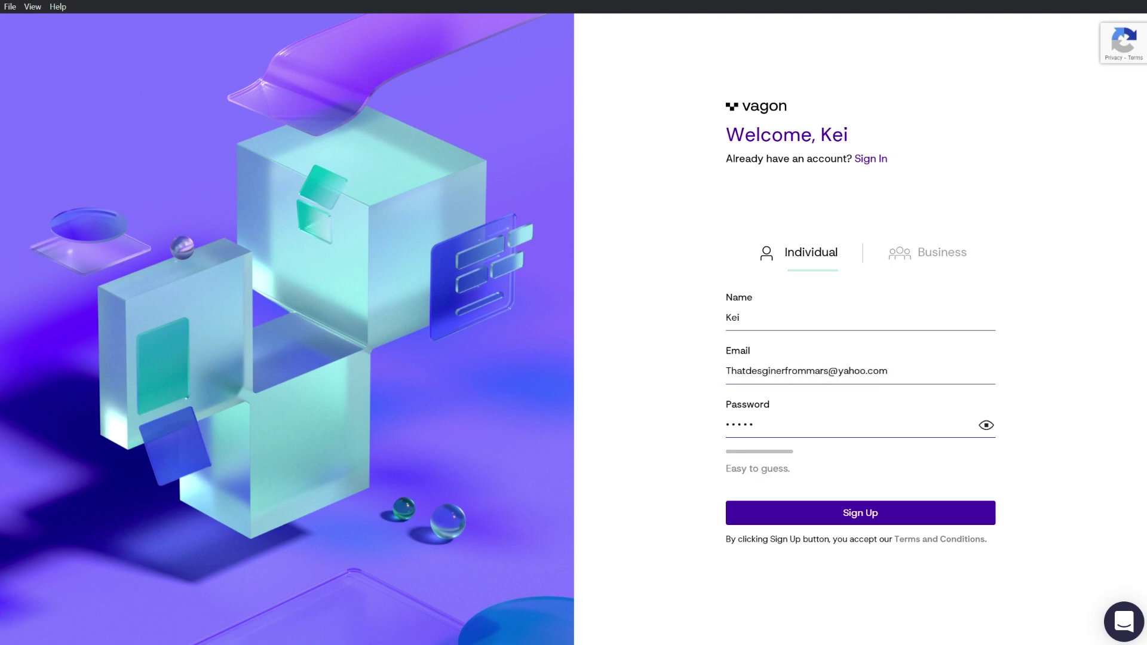
- Submit the Individual sign-up form
{"action": "key", "text": "Return"}
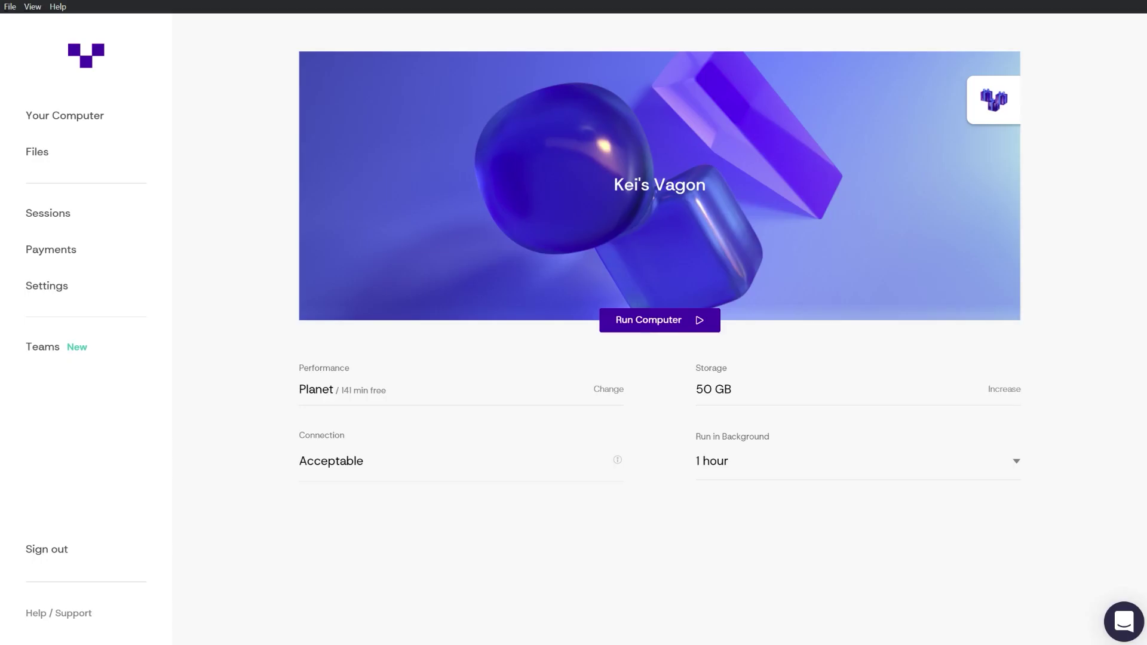
- Change the computer's performance tier to Galaxy and save it
{"action": "left_click", "coordinate": [608, 389]}
{"action": "left_click", "coordinate": [727, 203]}
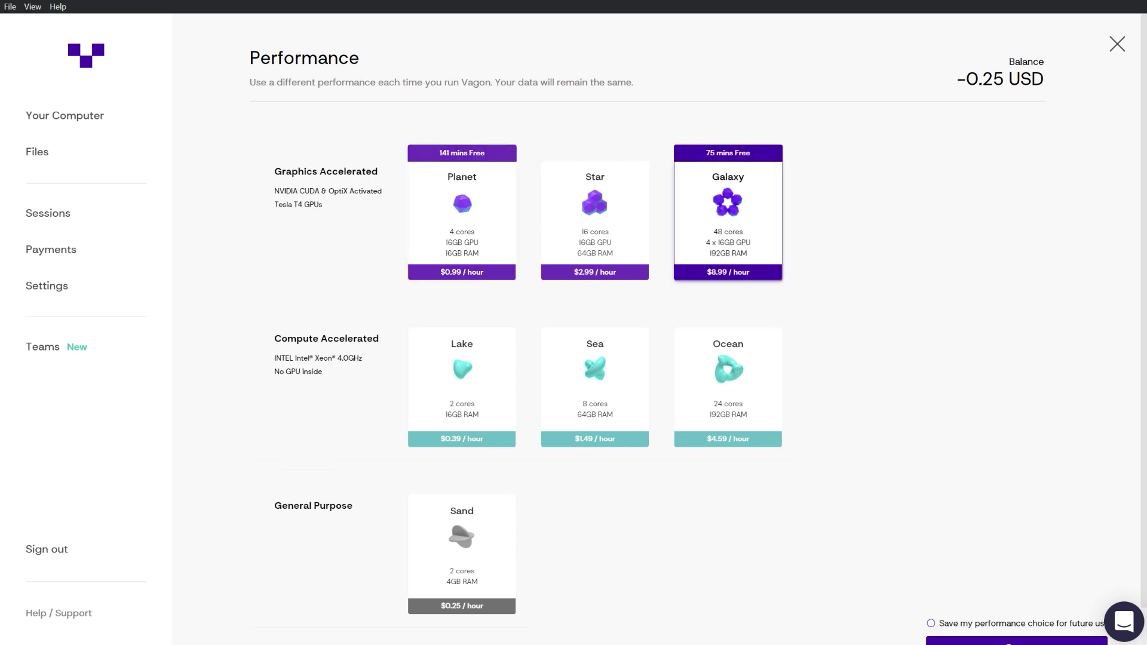
{"action": "scroll", "coordinate": [698, 326], "scroll_direction": "down", "scroll_amount": 1}
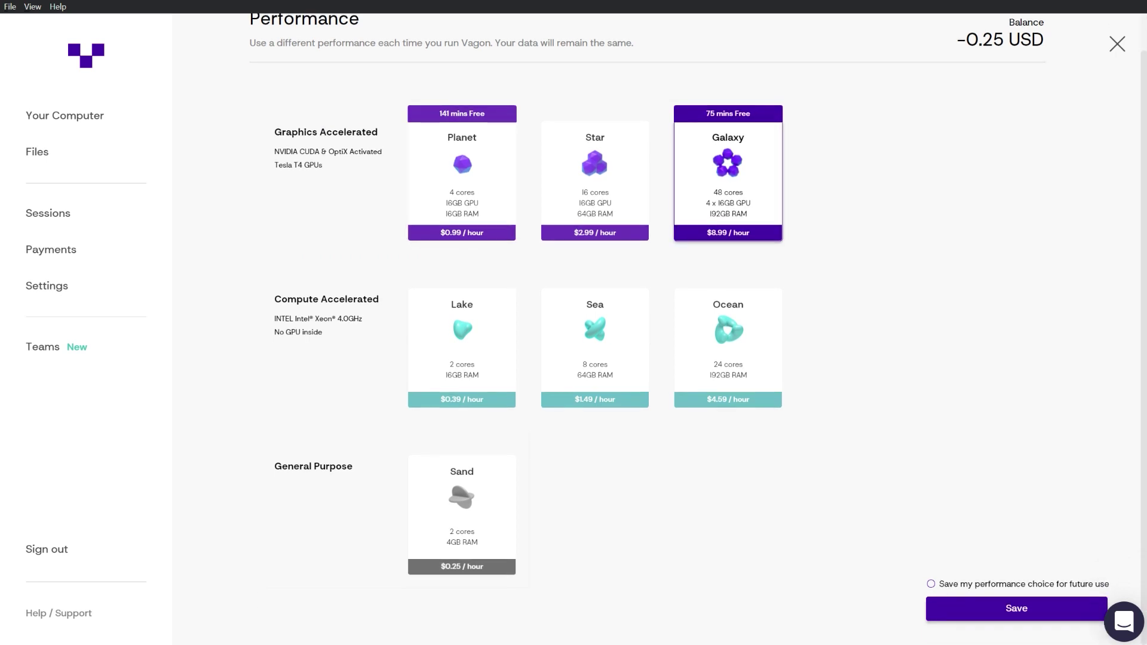
{"action": "left_click", "coordinate": [1015, 608]}
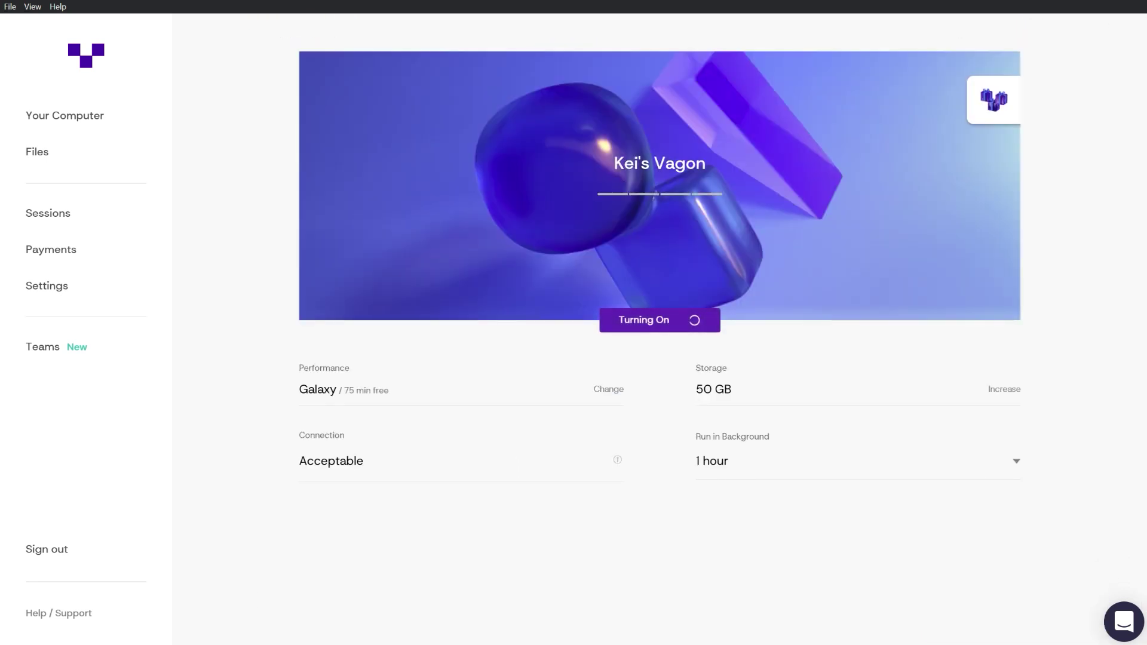